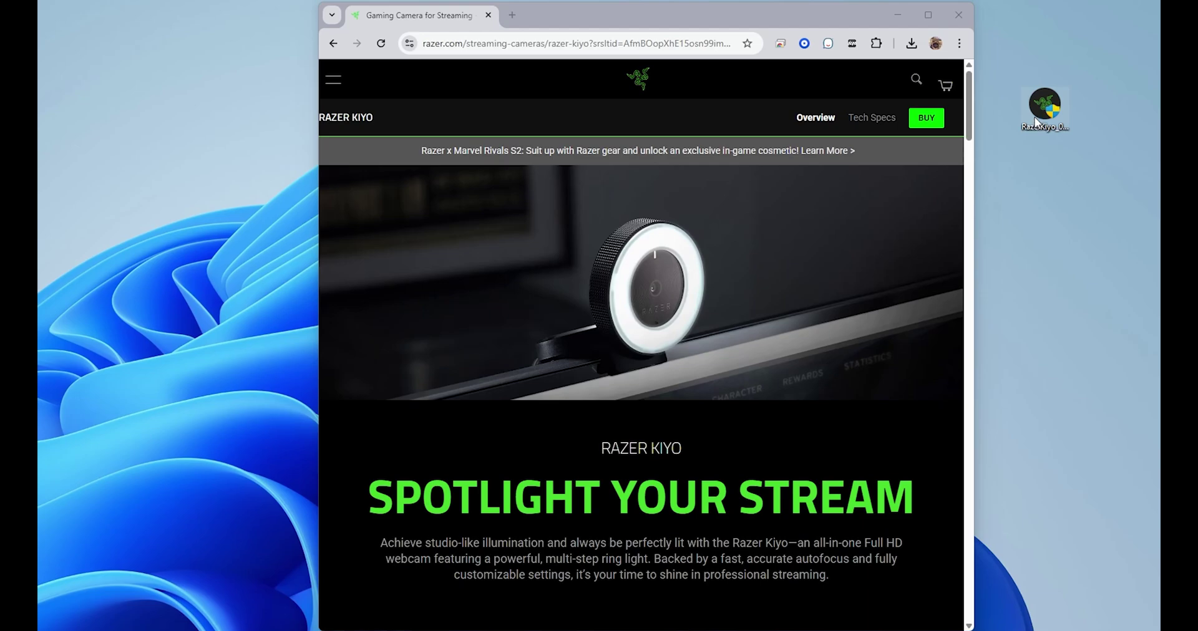
- Try the desktop firmware updater, which cannot update this camera, and close it
{"action": "left_click", "coordinate": [1043, 112]}
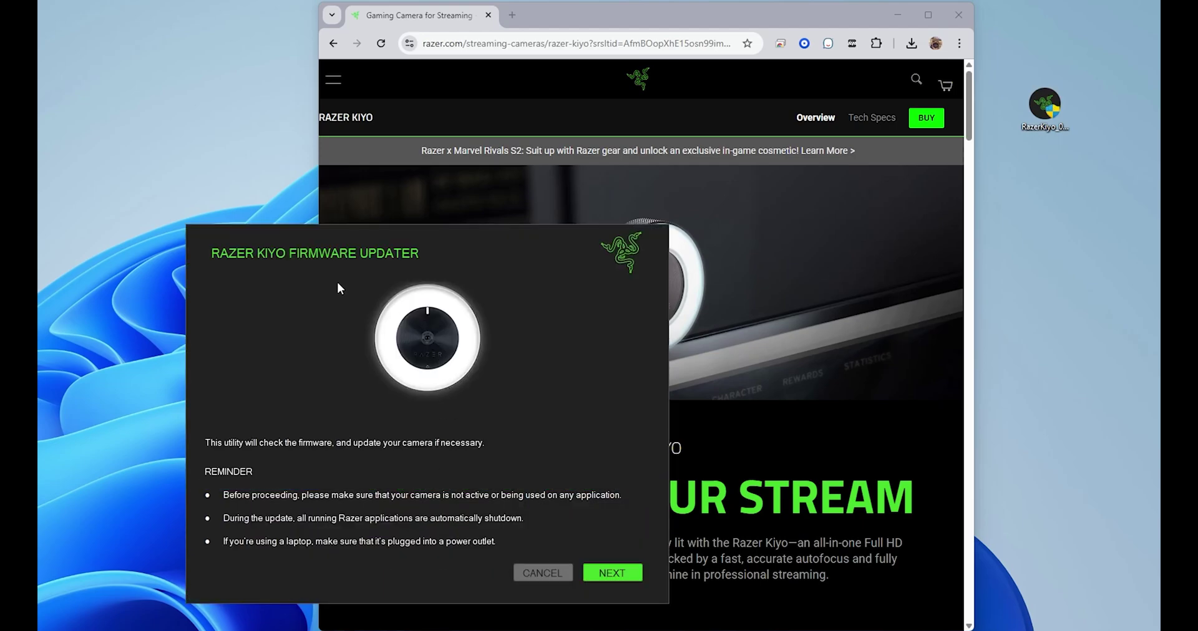
{"action": "left_click", "coordinate": [612, 573]}
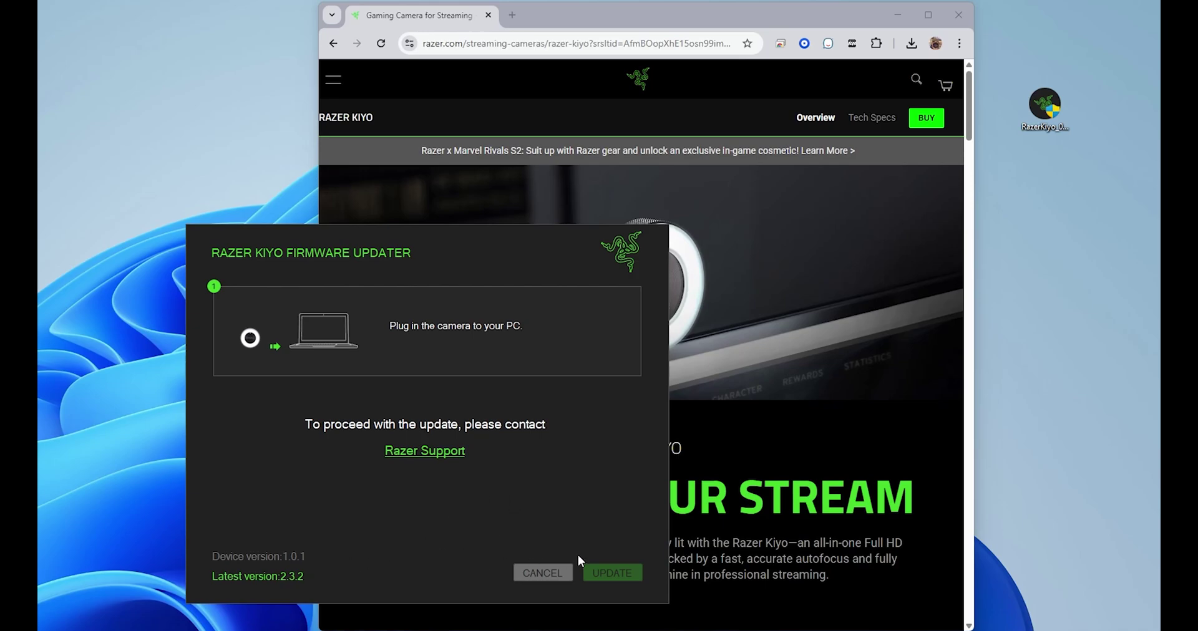
{"action": "left_click", "coordinate": [542, 572]}
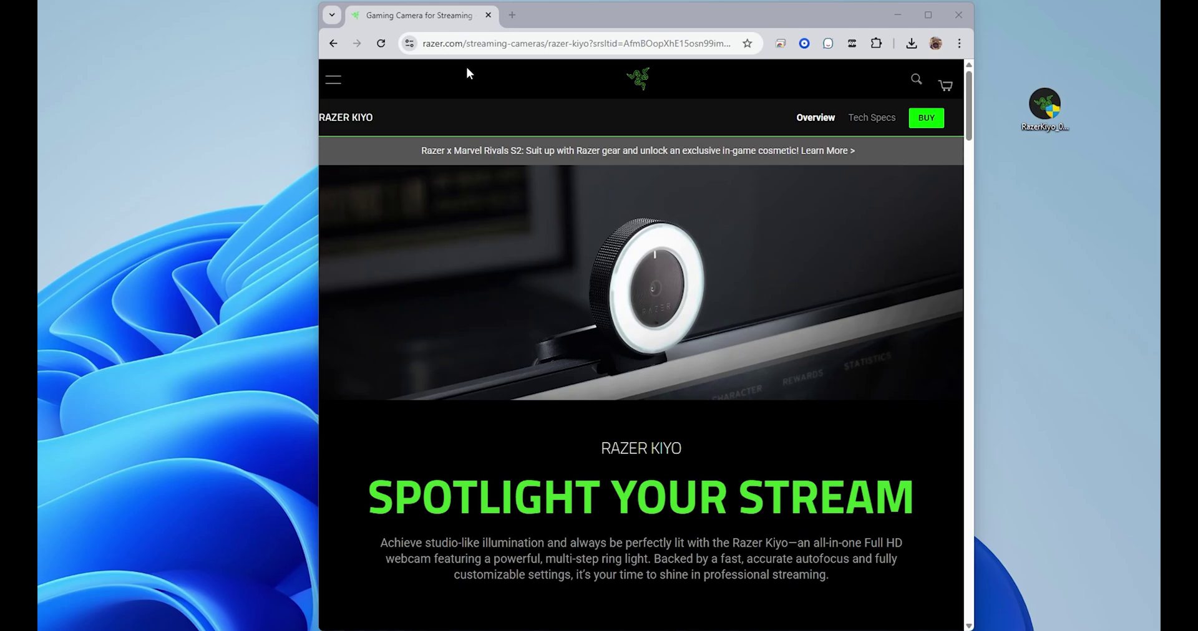
- Download Kiyo_FirmwareUpdater_v2.03_r1.exe in Chrome by pasting its link into the address bar
{"action": "left_click", "coordinate": [533, 43]}
{"action": "right_click", "coordinate": [533, 43]}
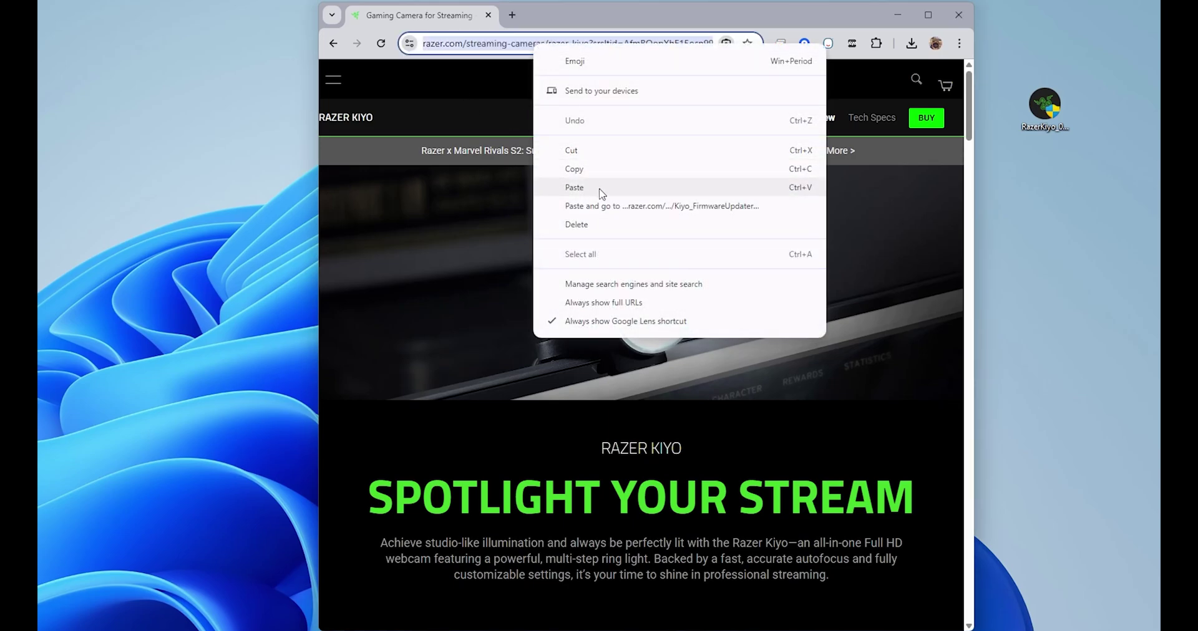
{"action": "left_click", "coordinate": [574, 187]}
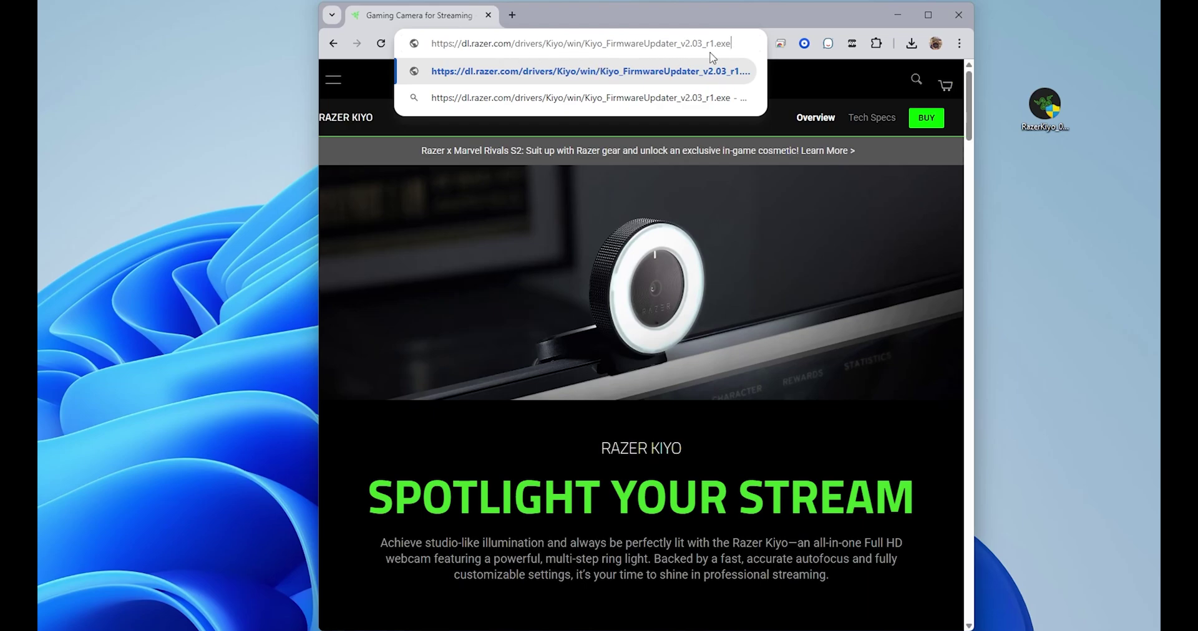
{"action": "key", "text": "Return"}
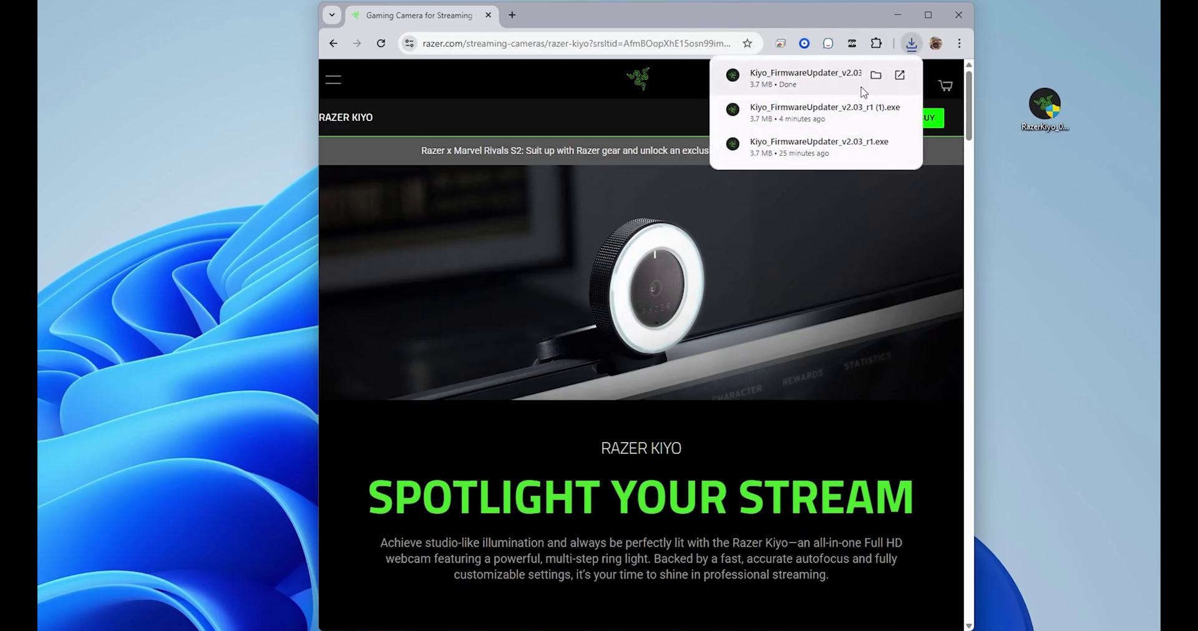
- Run the downloaded v2.03 updater and flash the camera from firmware 1.01 to 2.03
{"action": "left_click", "coordinate": [814, 76]}
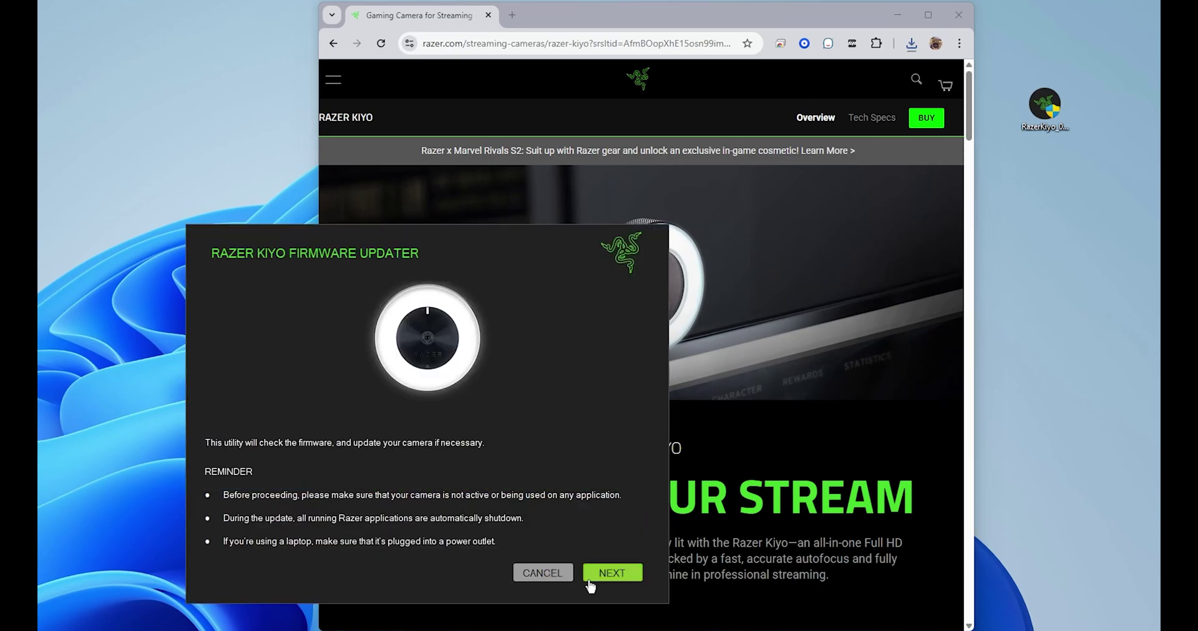
{"action": "left_click", "coordinate": [613, 572]}
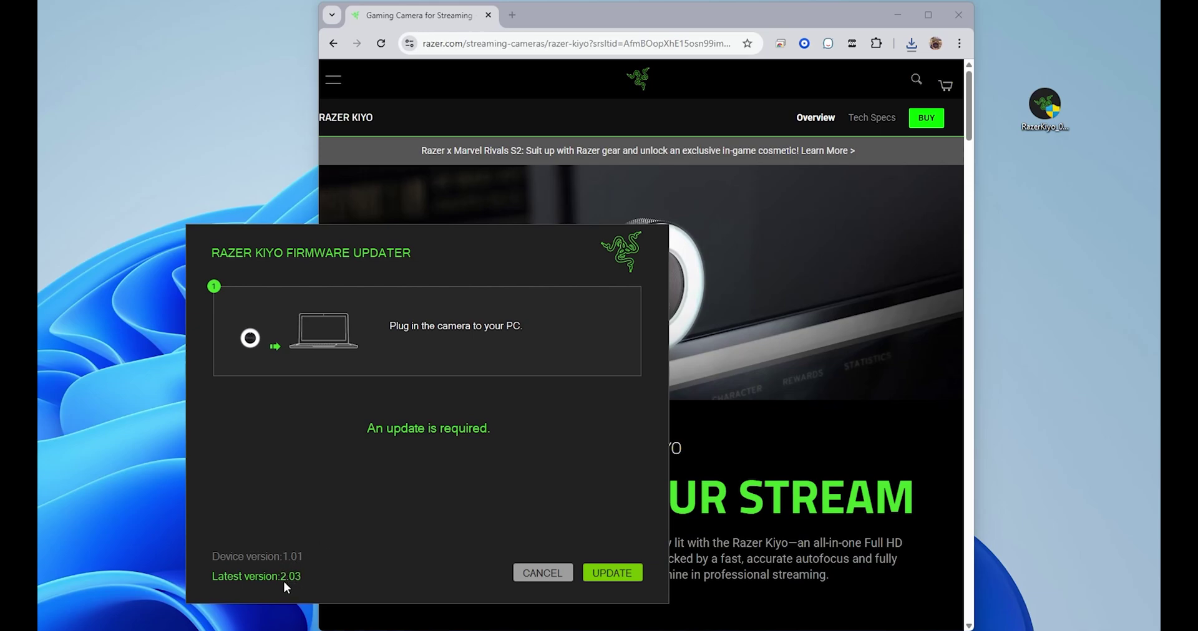
{"action": "left_click", "coordinate": [612, 575]}
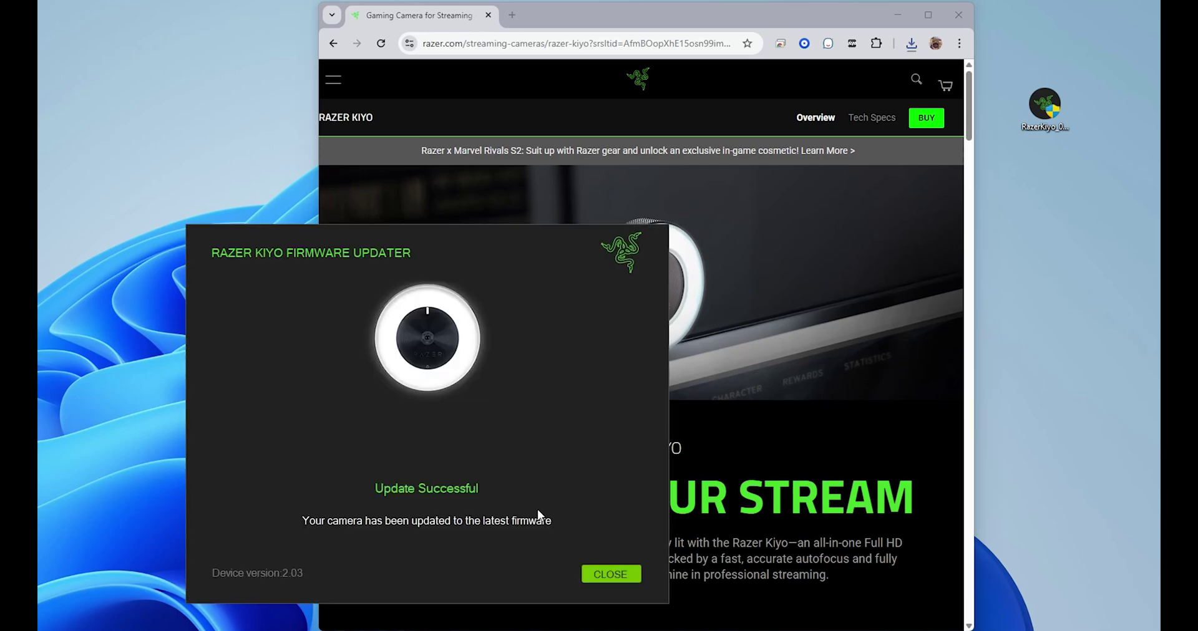
- Close the v2.03 updater, then run the desktop v2.3.2 updater to flash firmware 2.3.2
{"action": "left_click", "coordinate": [607, 581]}
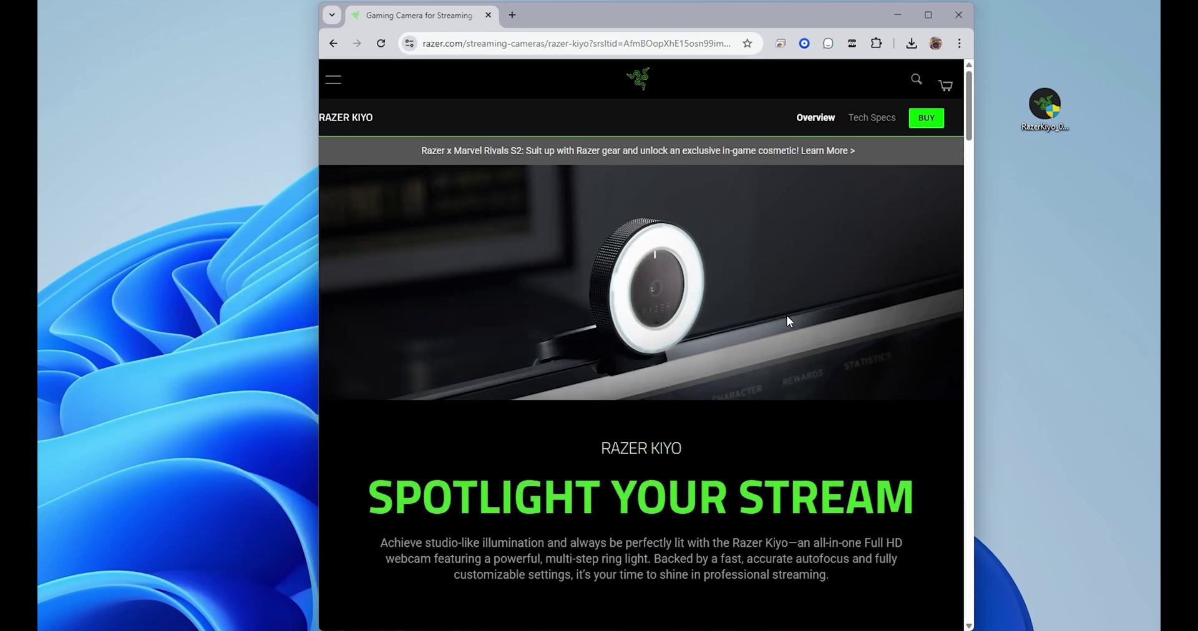
{"action": "left_click", "coordinate": [1044, 114]}
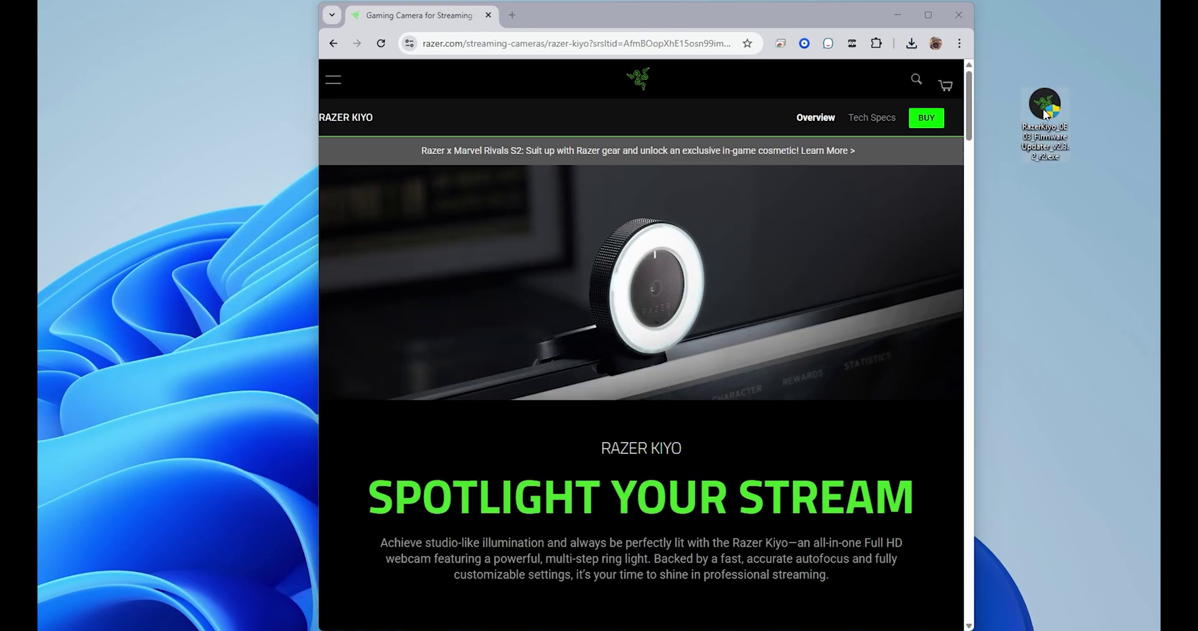
{"action": "double_click", "coordinate": [1043, 114]}
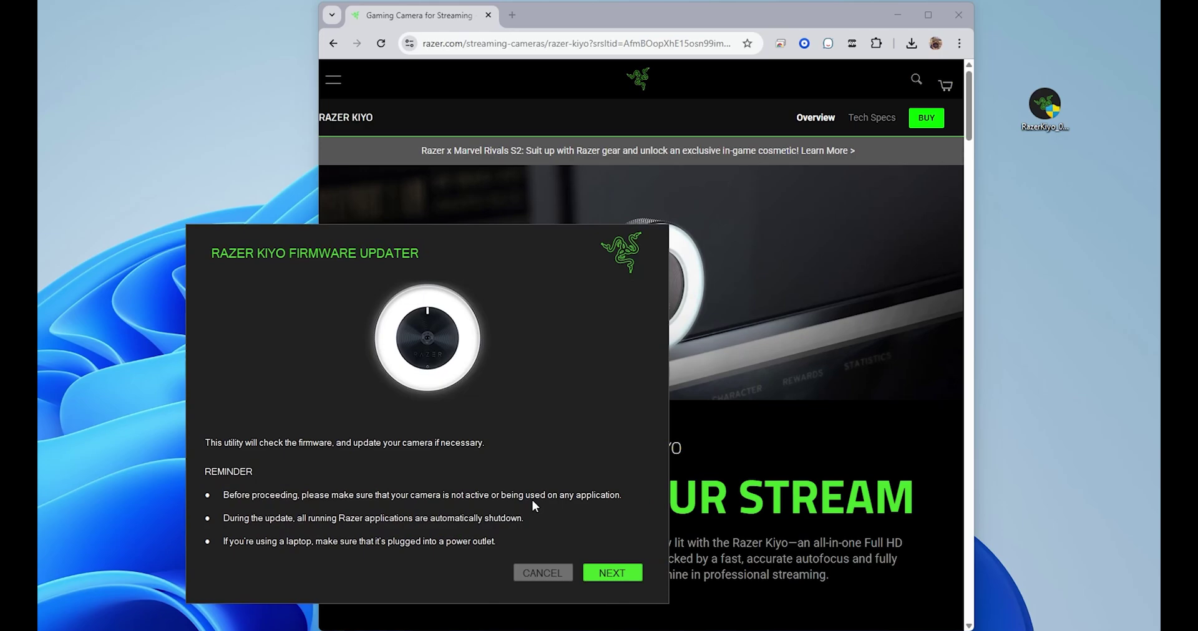
{"action": "left_click", "coordinate": [614, 573]}
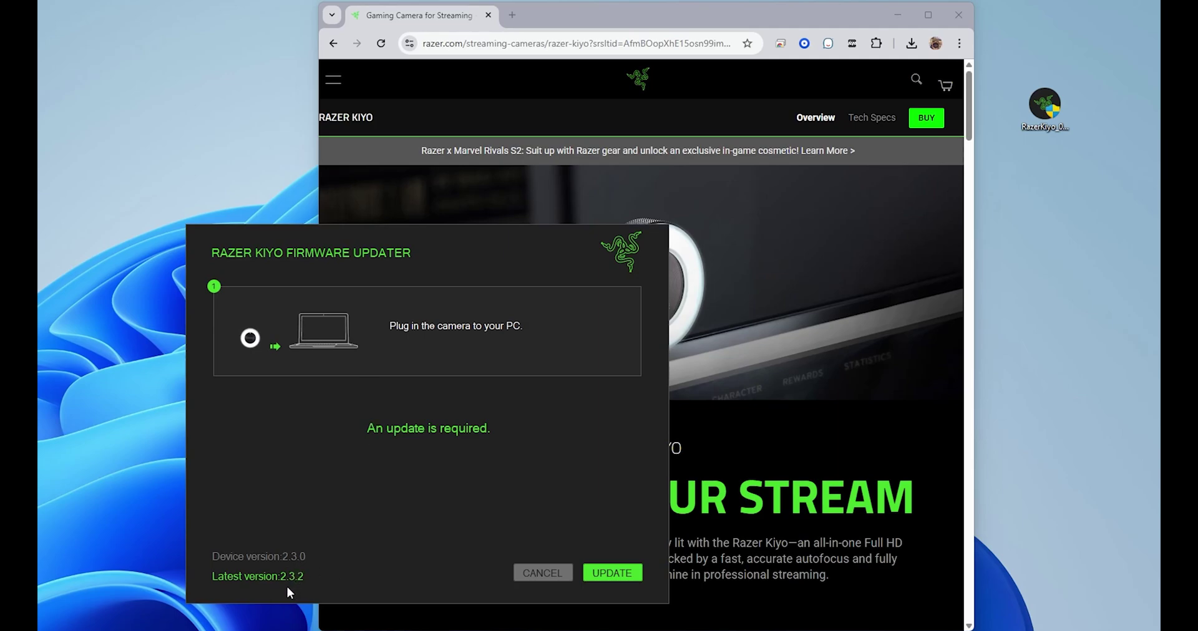
{"action": "left_click", "coordinate": [612, 571]}
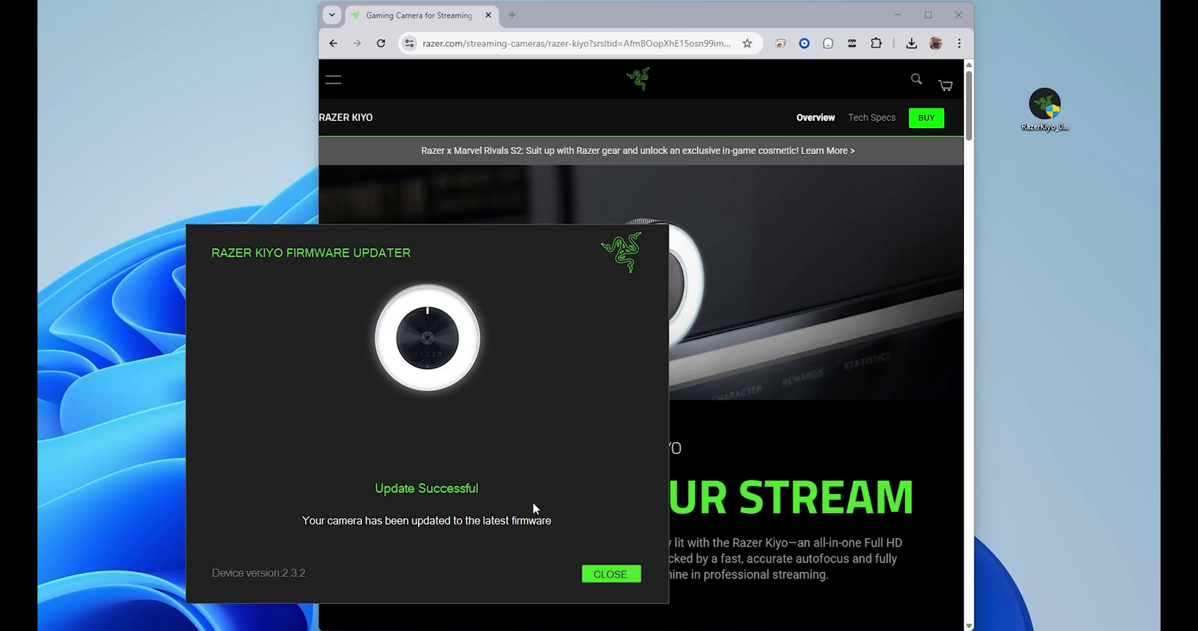
{"action": "left_click", "coordinate": [618, 578]}
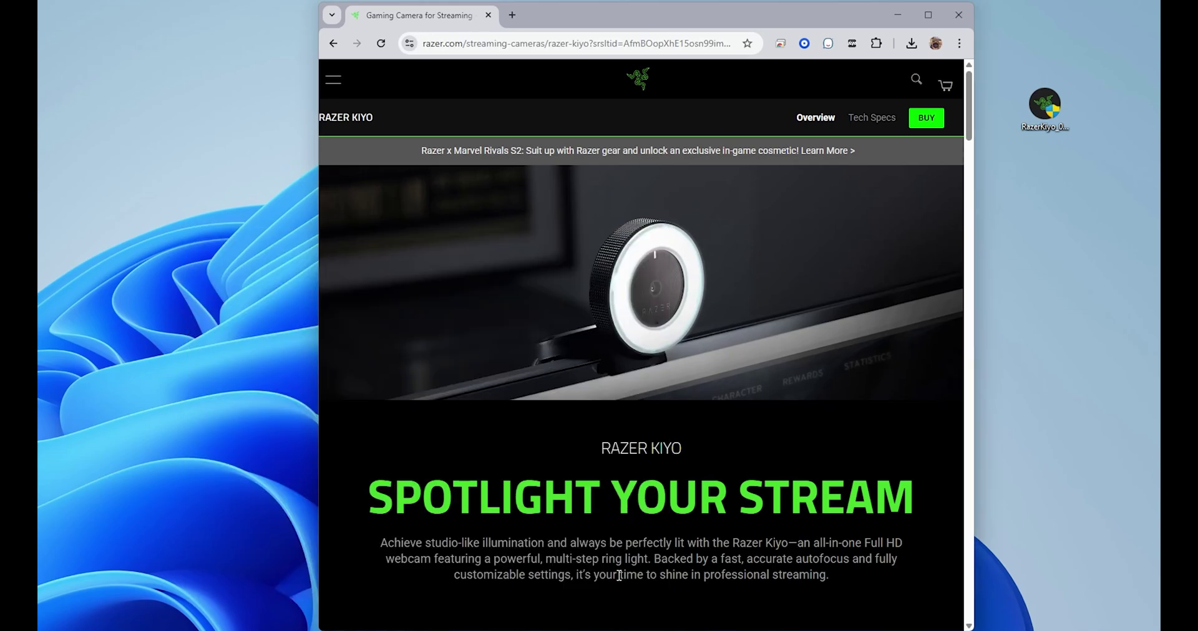